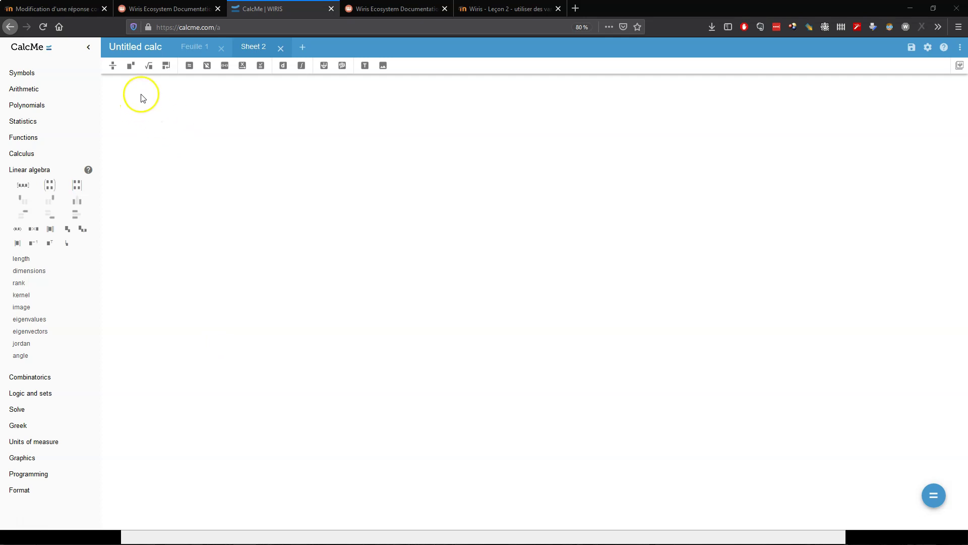
- Enter the expression random(0,10) on the first line of Sheet 2 and calculate it
left_click(140, 85)
left_click(111, 99)
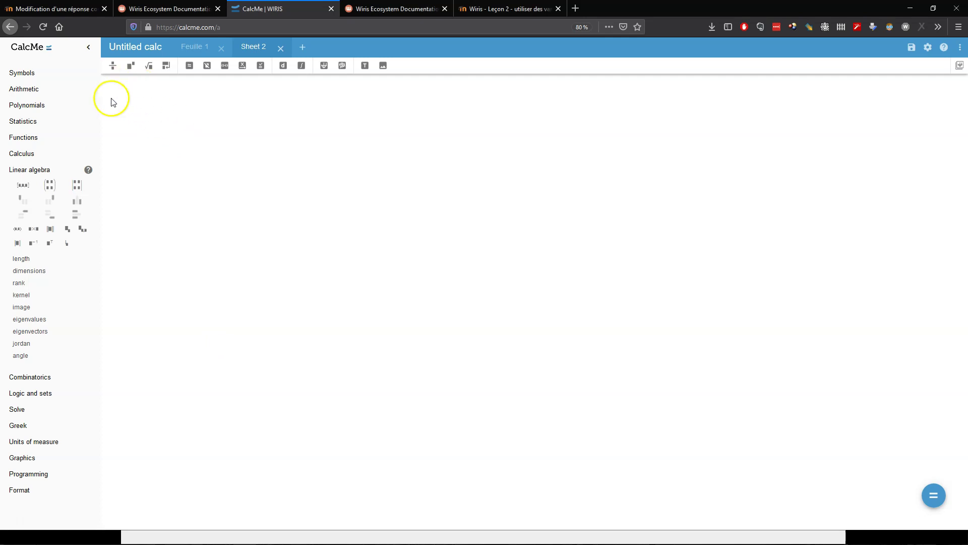
left_click(285, 99)
type("random")
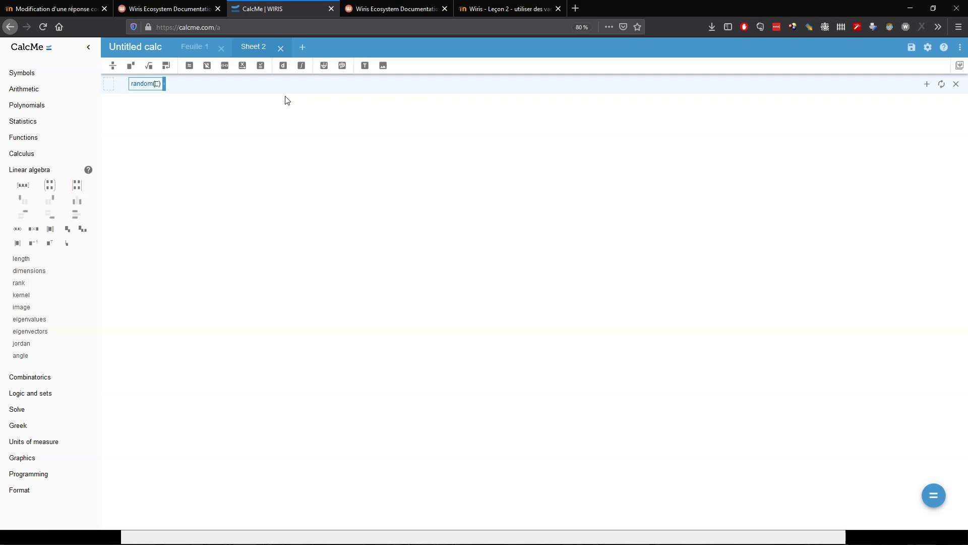
type("(0,10")
- Duplicate the random(0,10) expression onto a new line below
triple_click(135, 85)
key("ctrl+c")
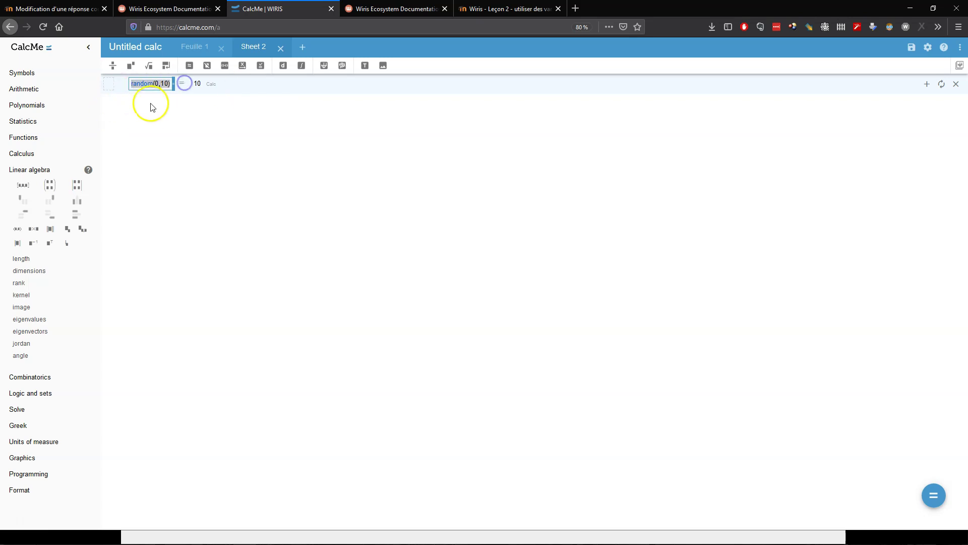
key("Return")
key("ctrl+v")
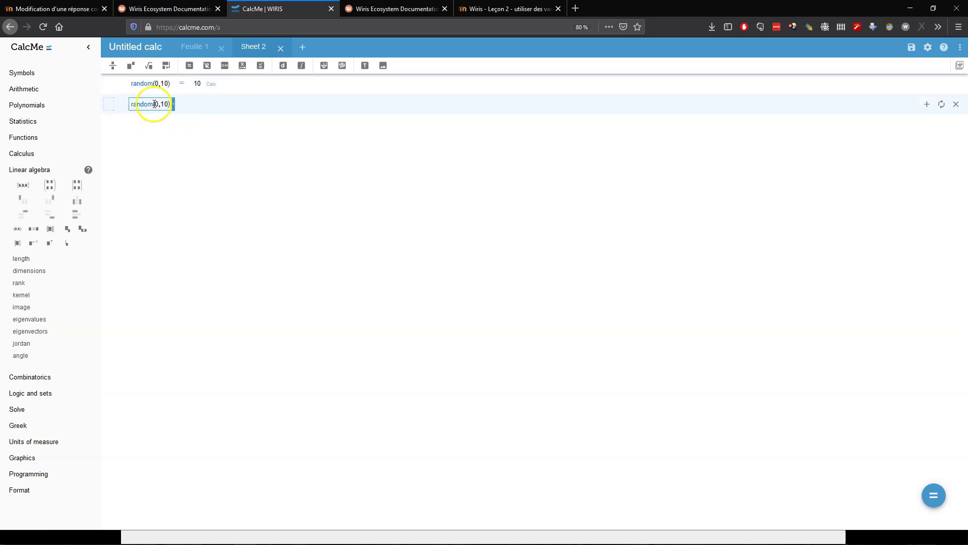
- Change the second line's argument to a range list so it reads random([0..10]), and calculate it
left_click(285, 166)
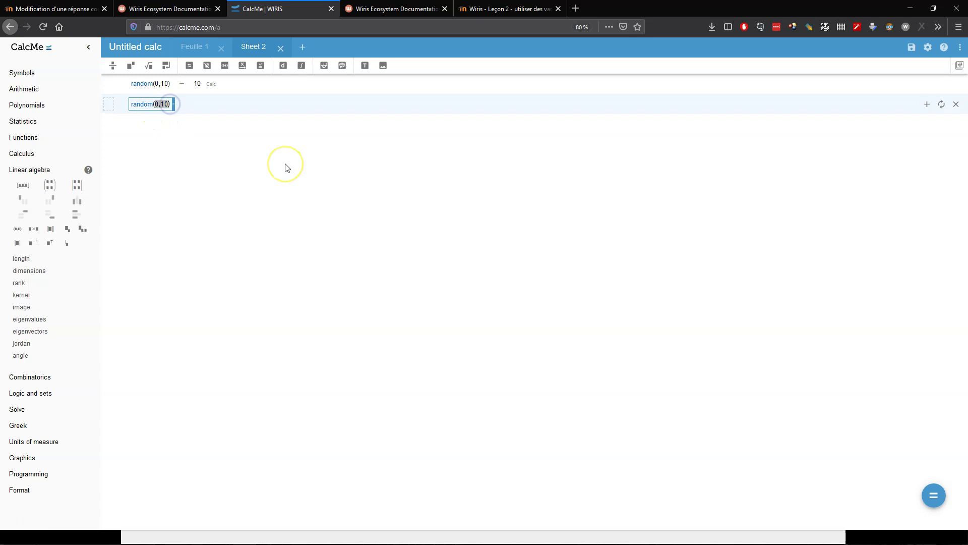
type("[")
key("Delete")
type("..")
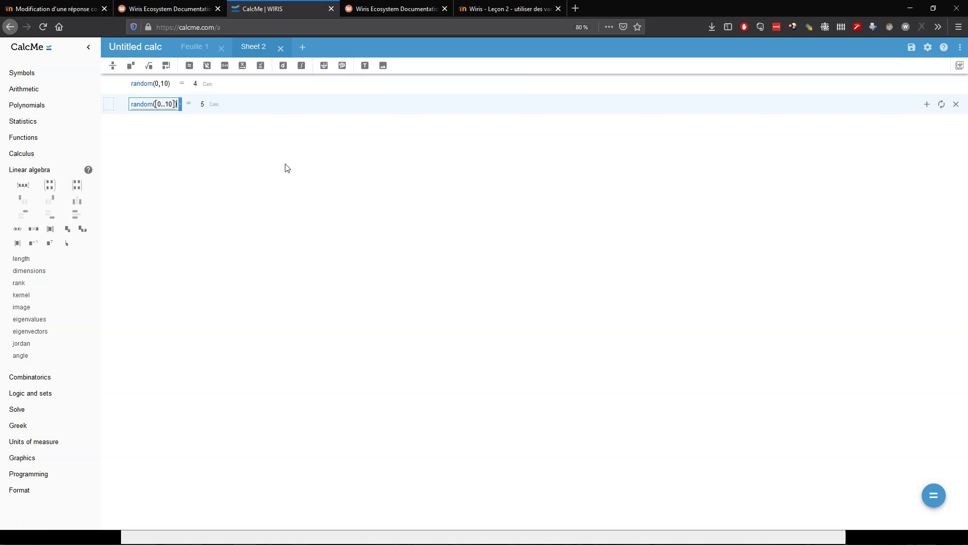
key("Right")
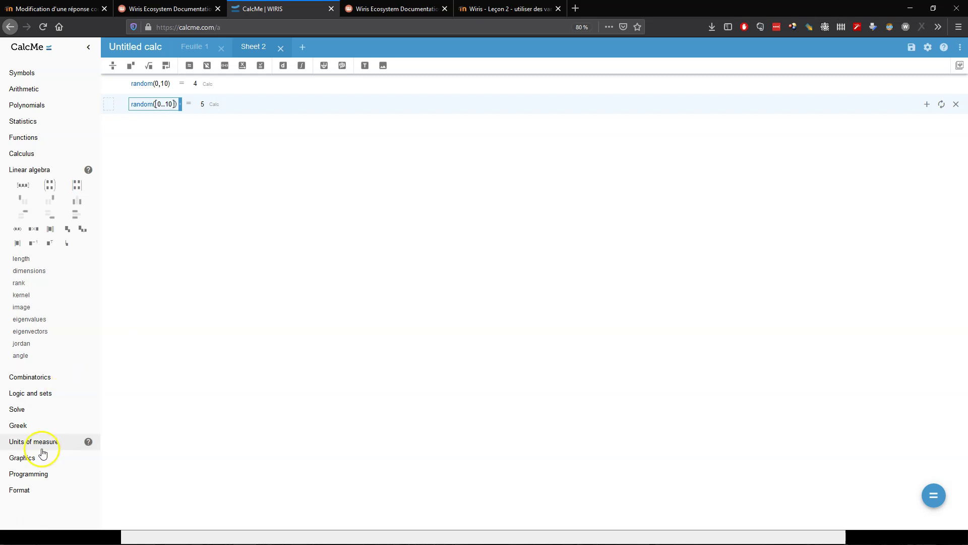
- Try excluding the range [2..3] from the list in random([0..10]) with the set difference operator
left_click(43, 399)
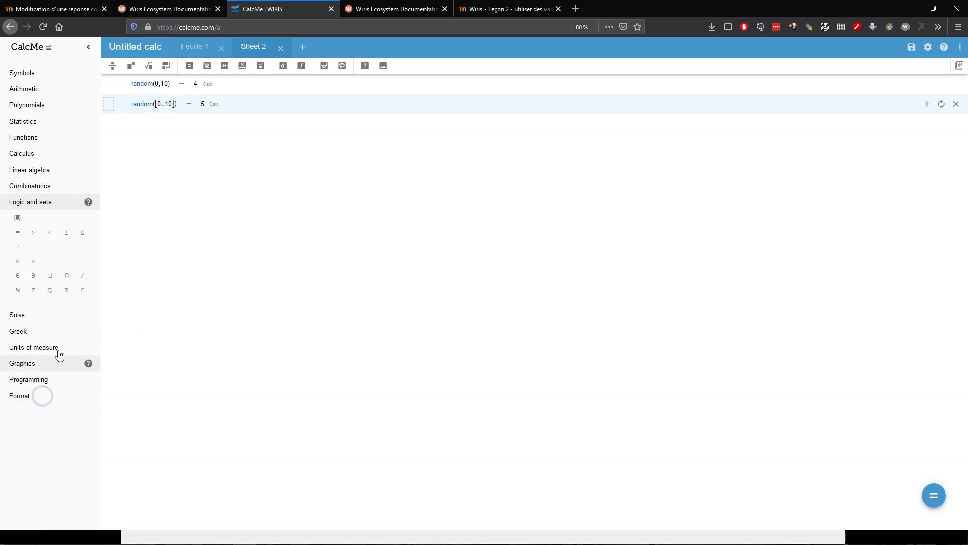
left_click(83, 278)
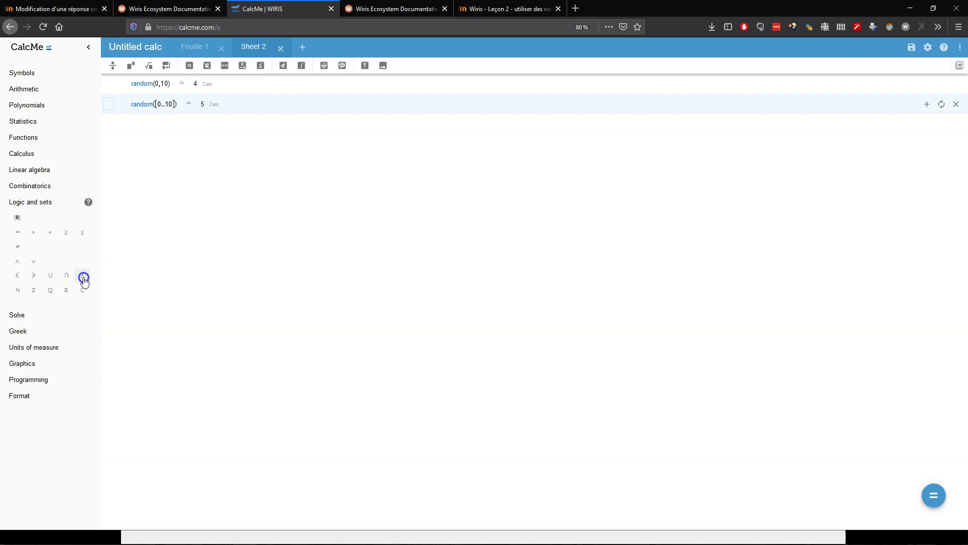
left_click(180, 104)
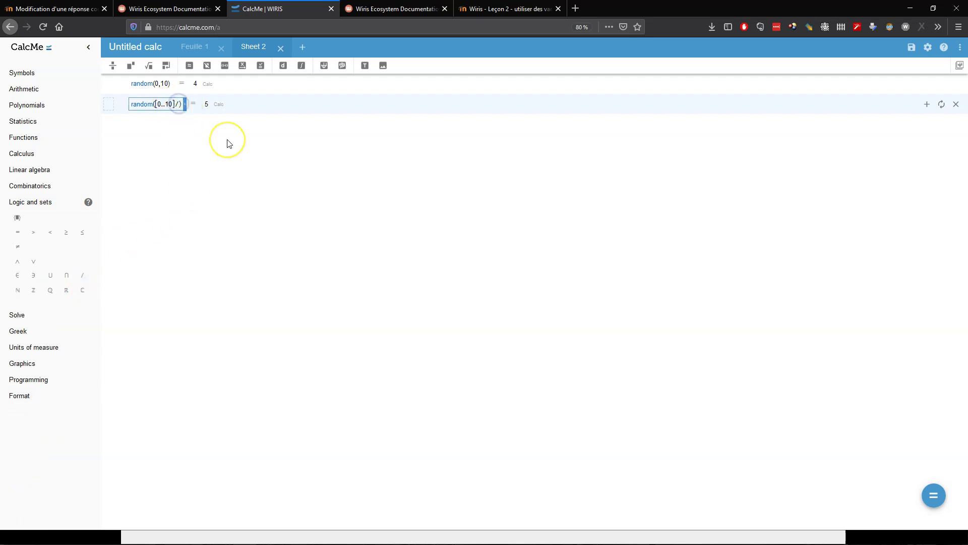
type("[")
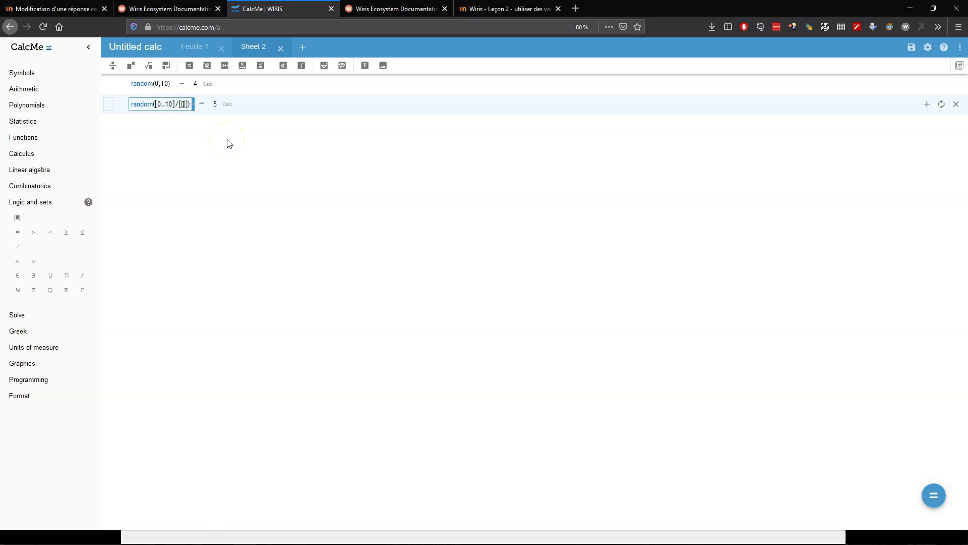
type("2..3")
- Give the second line's list an increment of 0.1, making it random([0..10..0.1]), and recalculate the sheet several times
type(",")
key("BackSpace")
type("..")
type("0.1")
key("ctrl+Return")
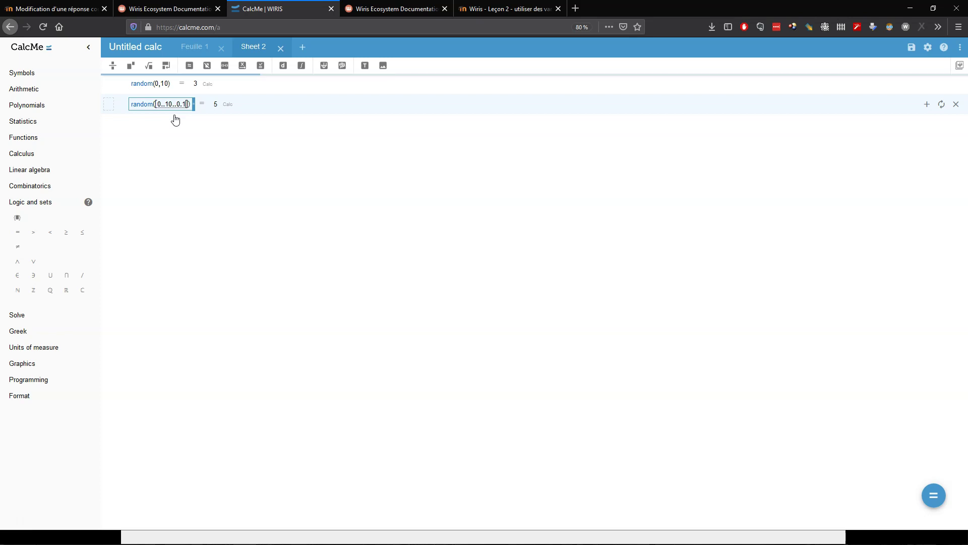
key("ctrl+Return")
key("ctrl+Return")
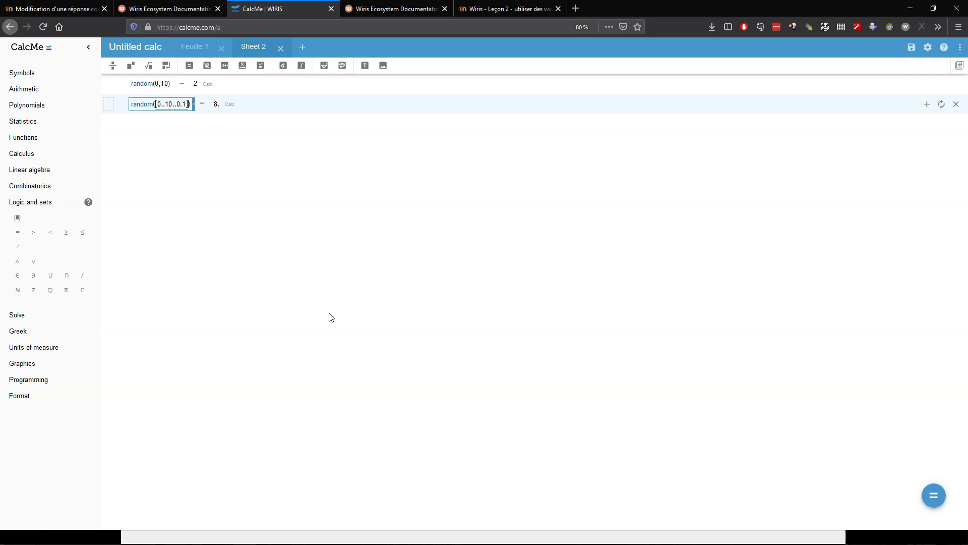
type("/")
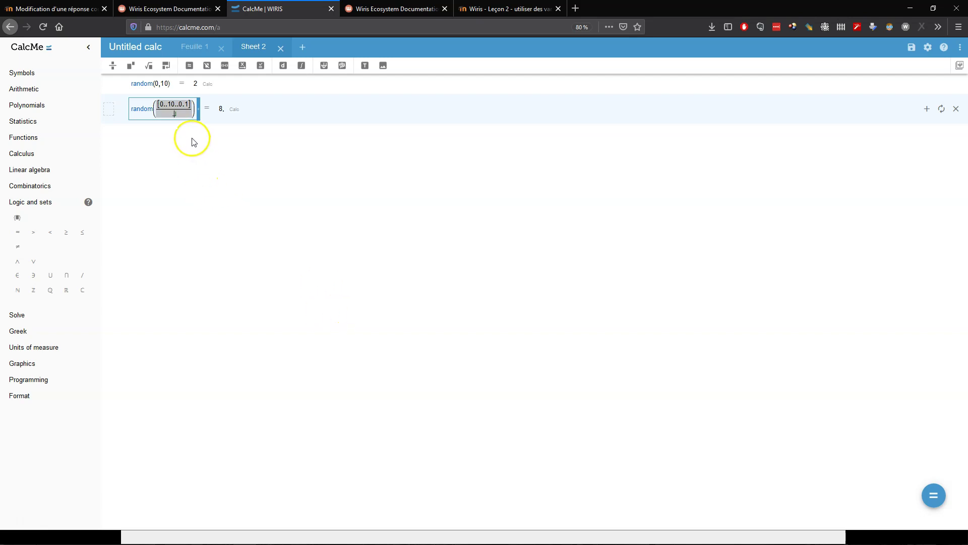
key("BackSpace")
type("[0")
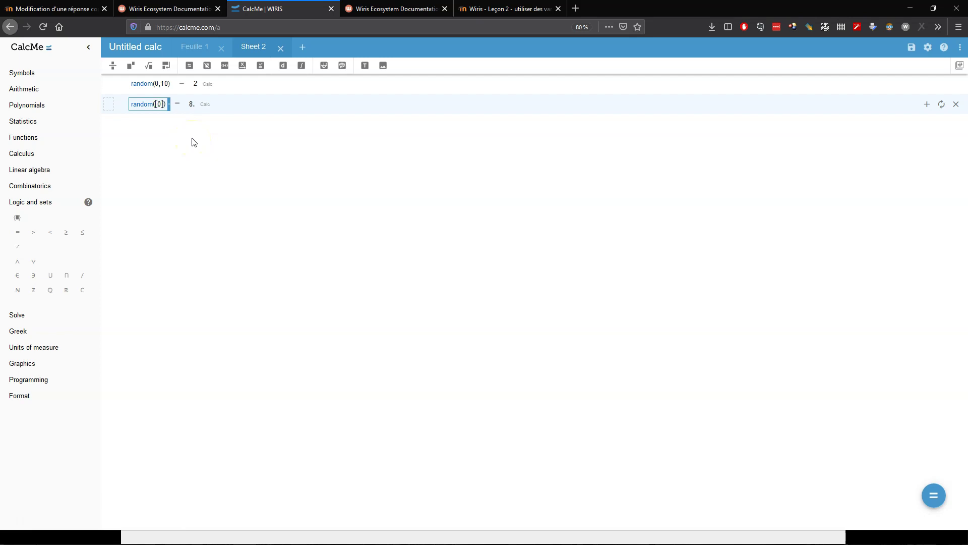
type("..10..0.1")
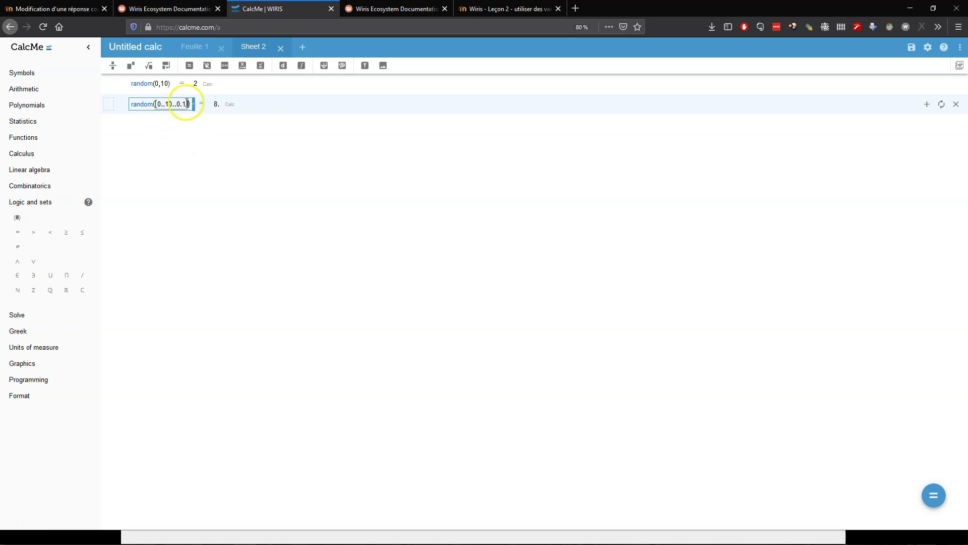
- Exclude 5 and 7 from the second line's list with the set difference operator, making it random([0..10..0.1]/[5,7])
left_click(82, 276)
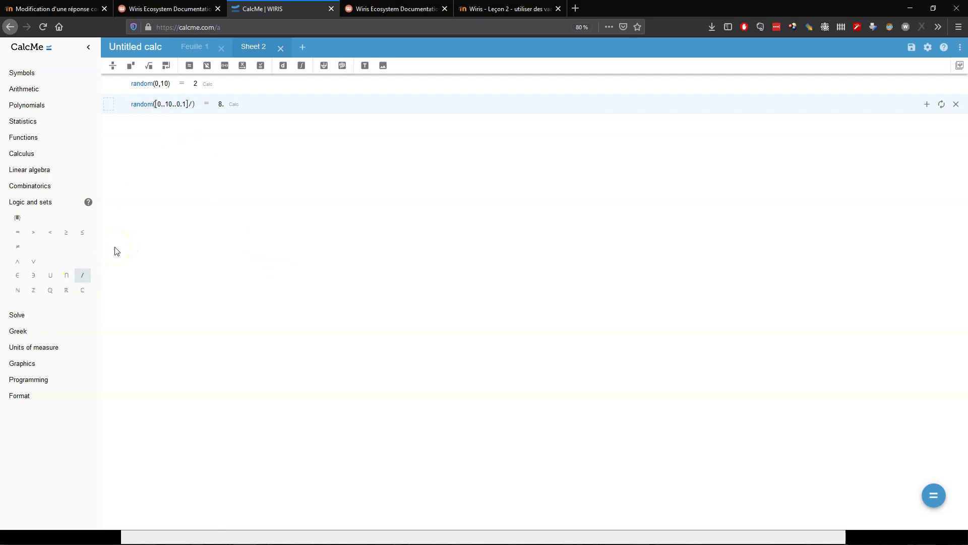
left_click(192, 104)
type("[")
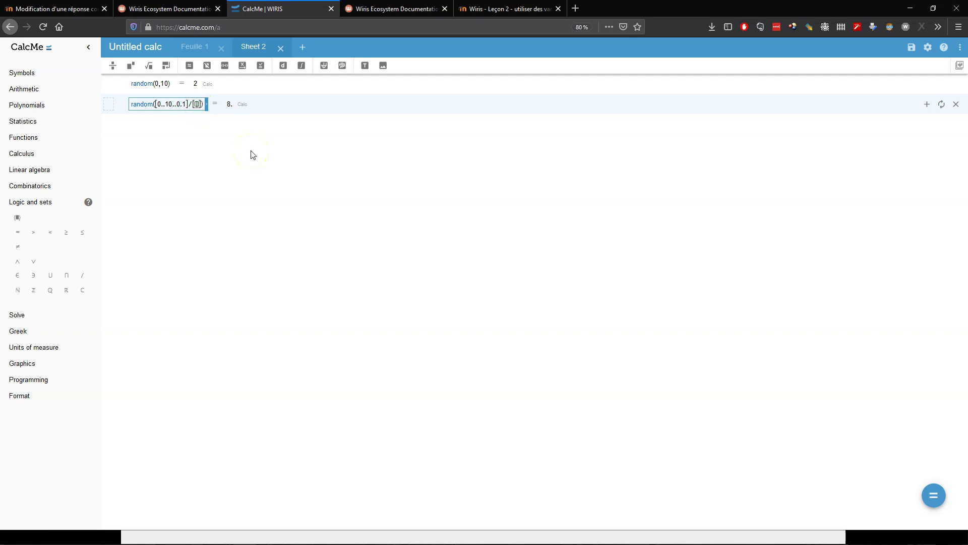
type("5,7")
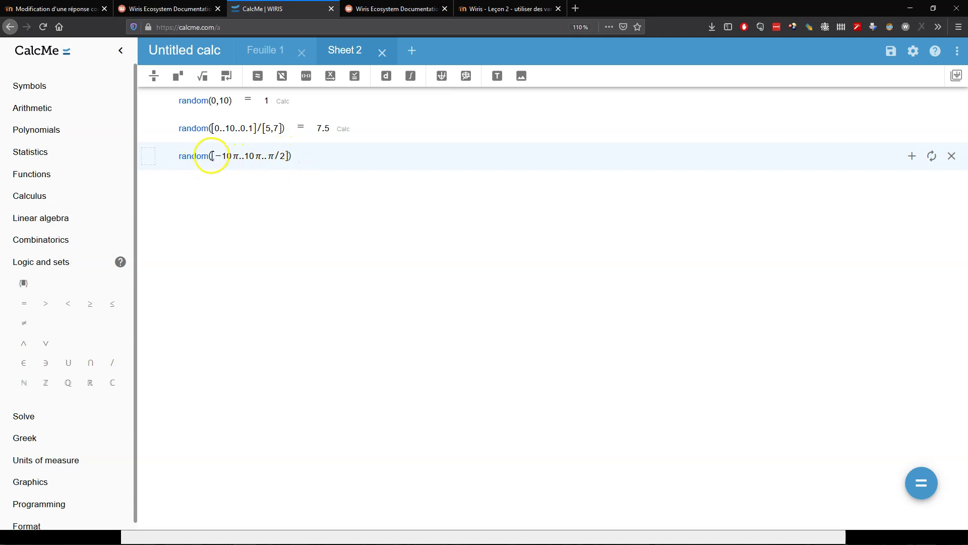
left_click_drag(211, 156, 285, 154)
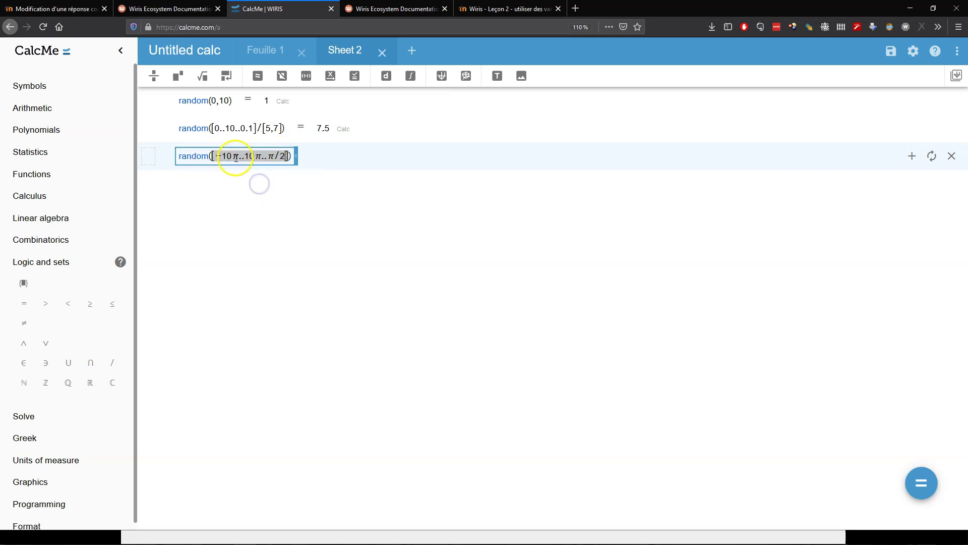
left_click(231, 156)
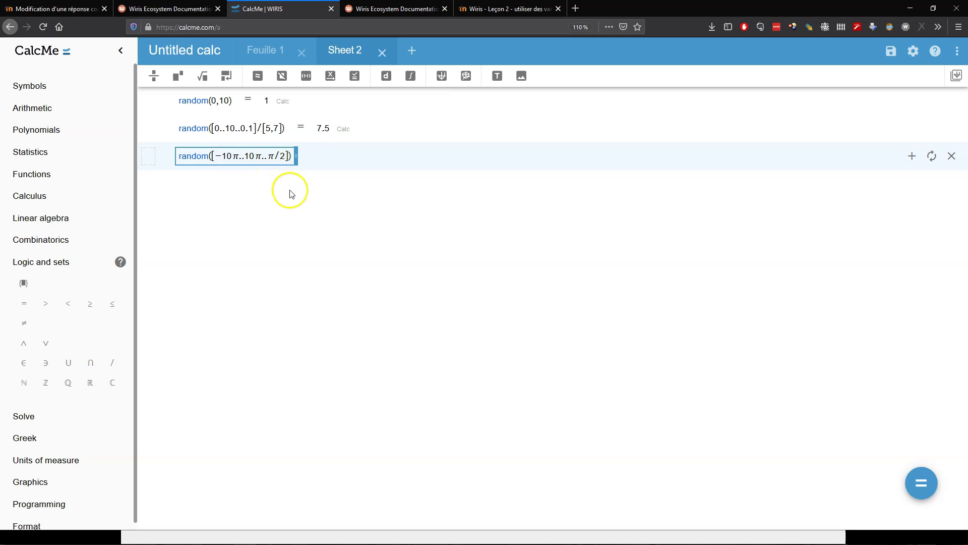
left_click(230, 156)
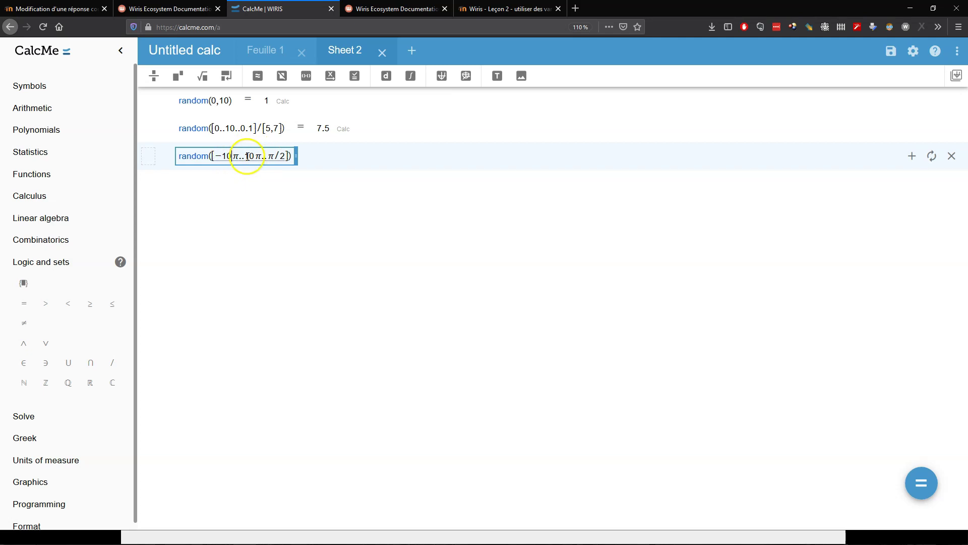
left_click(281, 157)
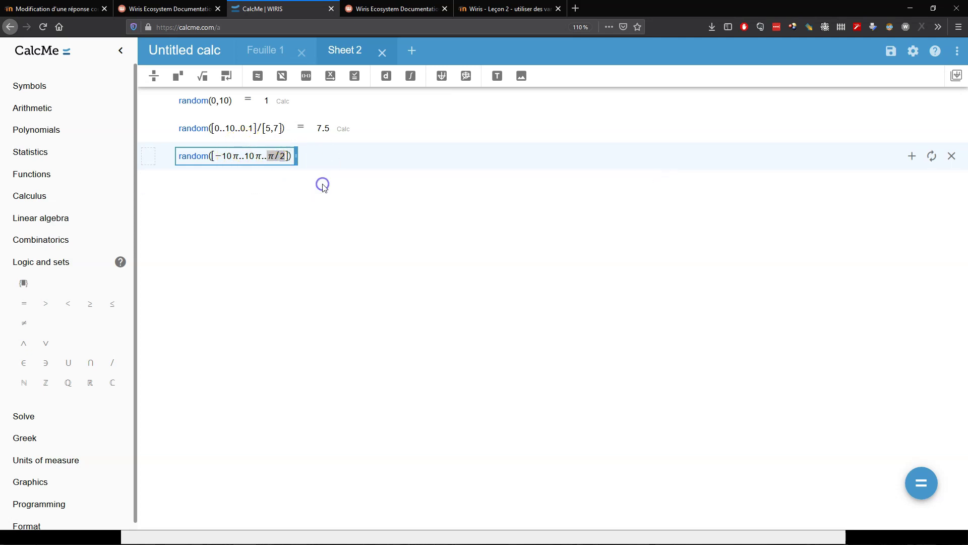
- Calculate random([−10π..10π..π/2]) and recalculate the sheet several times to draw new random values
left_click(307, 165)
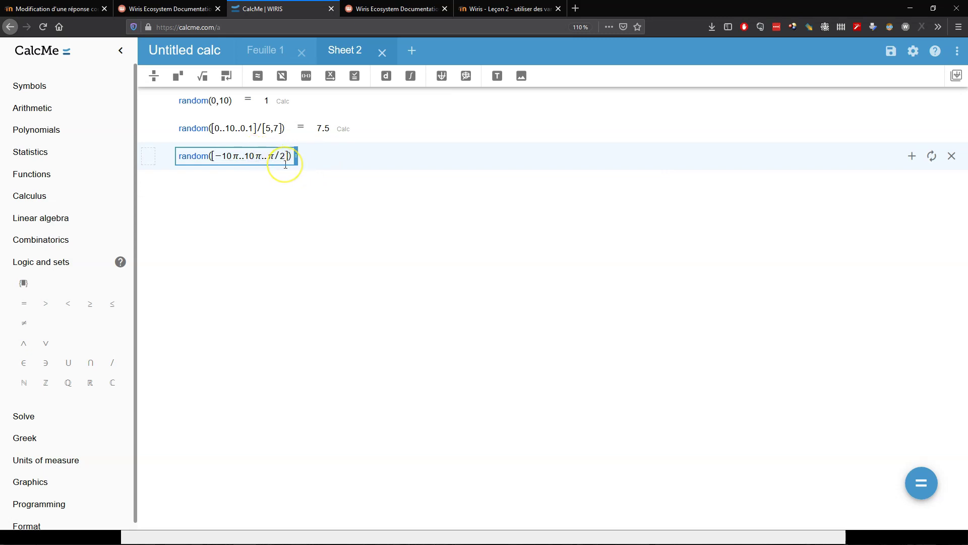
key("Return")
key("ctrl+Return")
key("ctrl+Return")
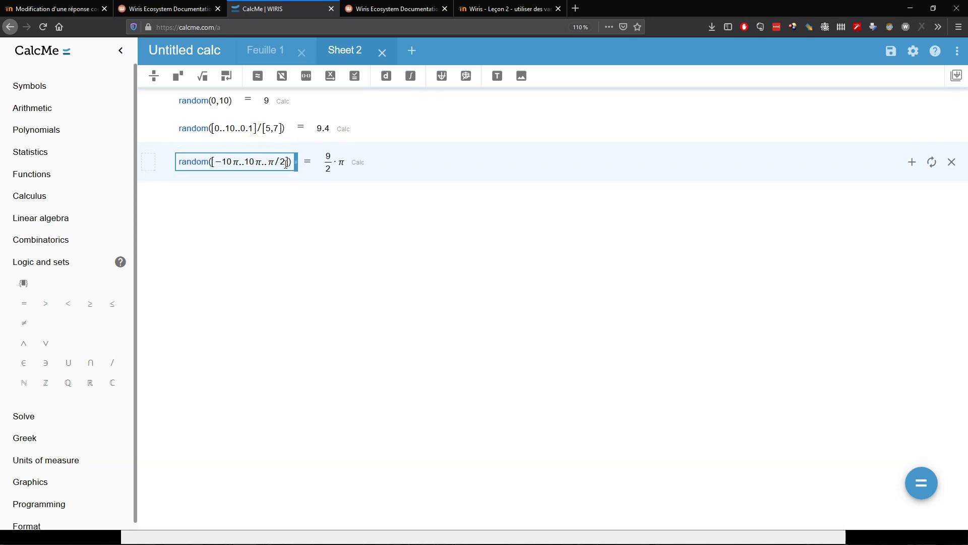
key("ctrl+Return")
key("ctrl+Return")
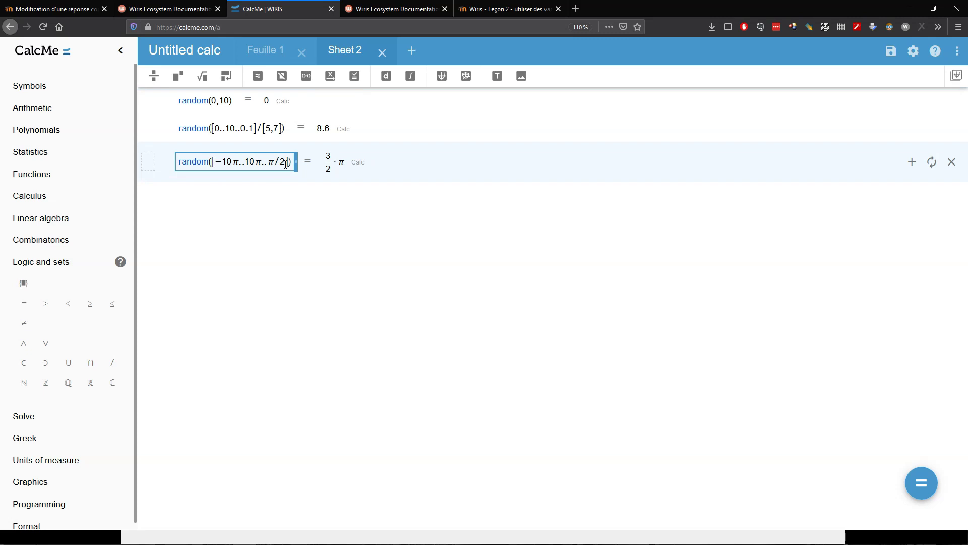
key("ctrl+Return")
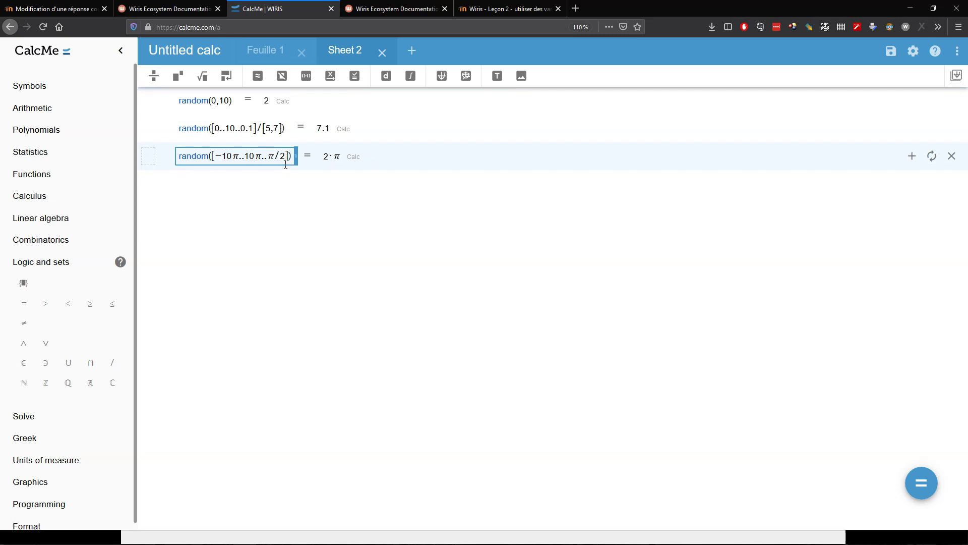
- Define a variable L on a new line as the list {2,3,5,7,11,13,17,19}
left_click(151, 184)
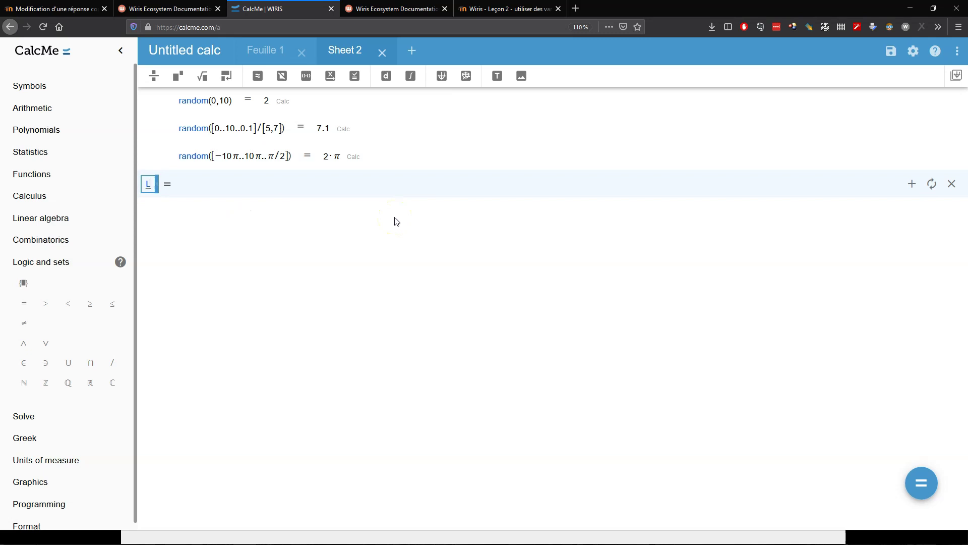
type("L")
left_click(180, 183)
type("{2,3,5,7,11,")
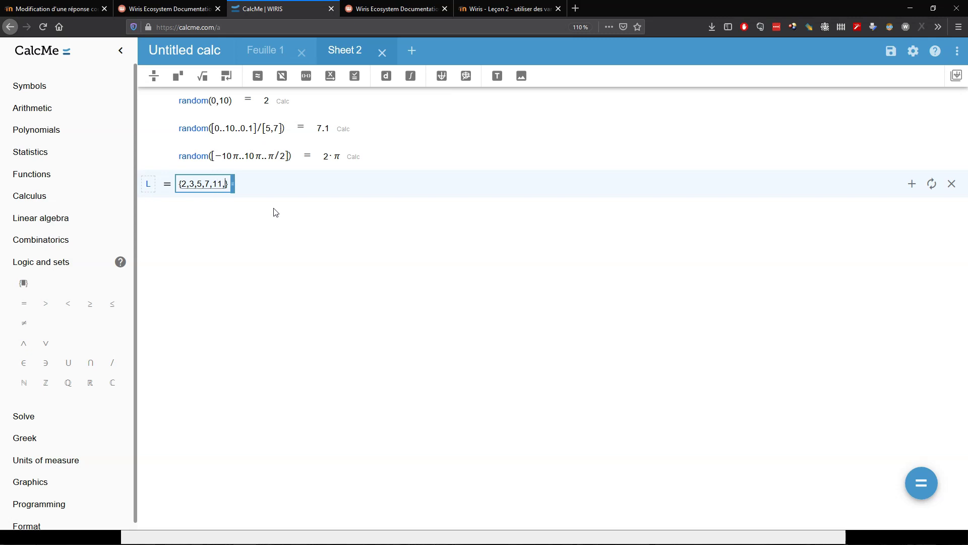
type("13,17,19")
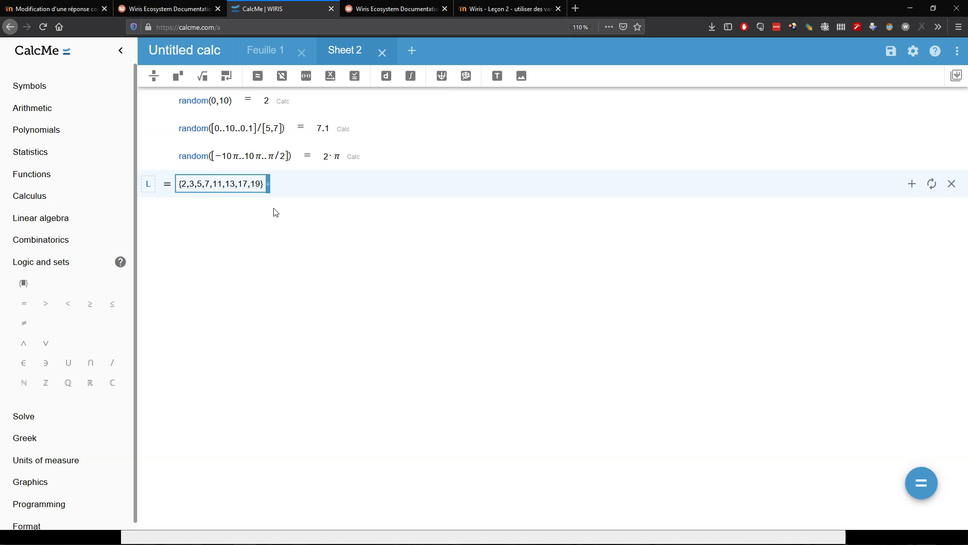
- Add the expression random(L) below the definition of L and calculate it repeatedly
left_click(205, 214)
left_click(399, 218)
type("random(L")
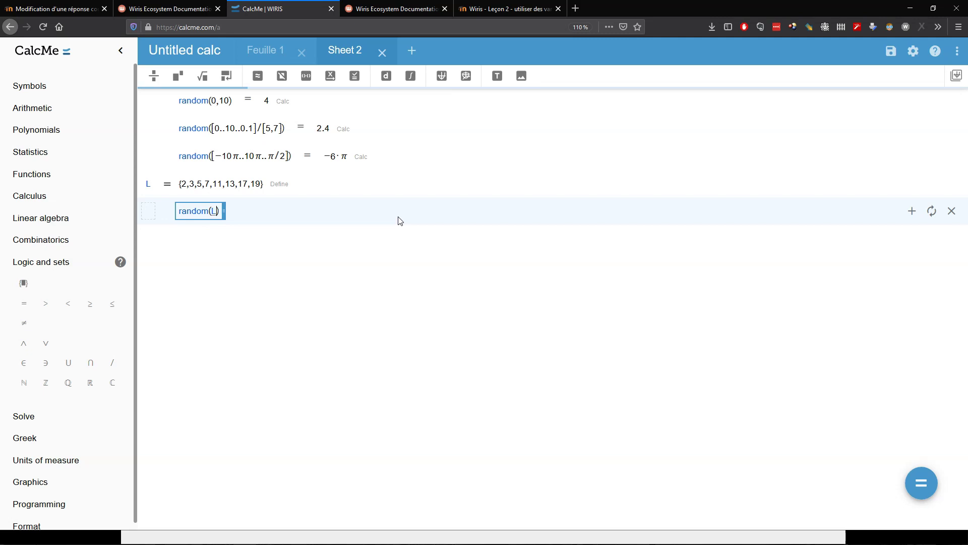
key("Return")
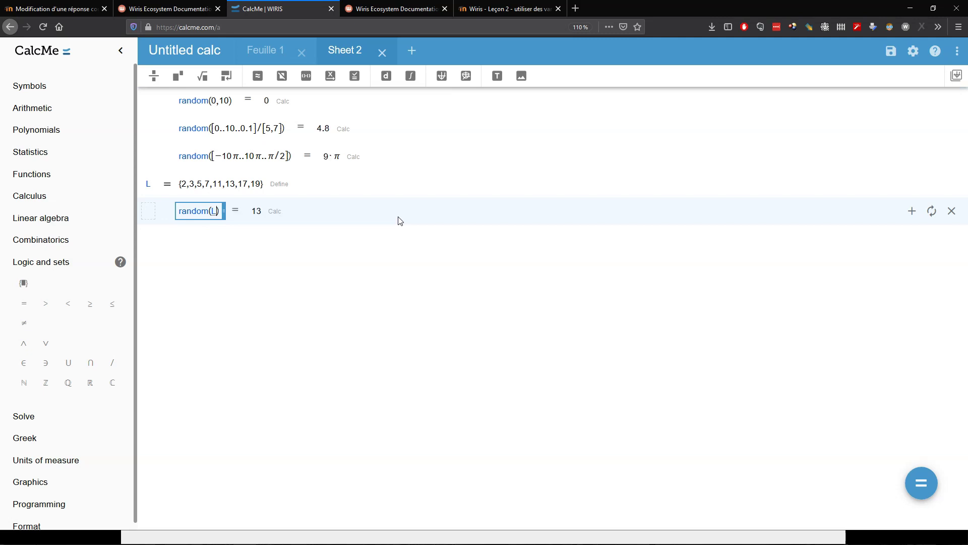
key("Return")
- Exclude 11 from the draw with the set difference operator, changing random(L) to random(L/{11}), and calculate it
left_click(112, 363)
left_click(222, 211)
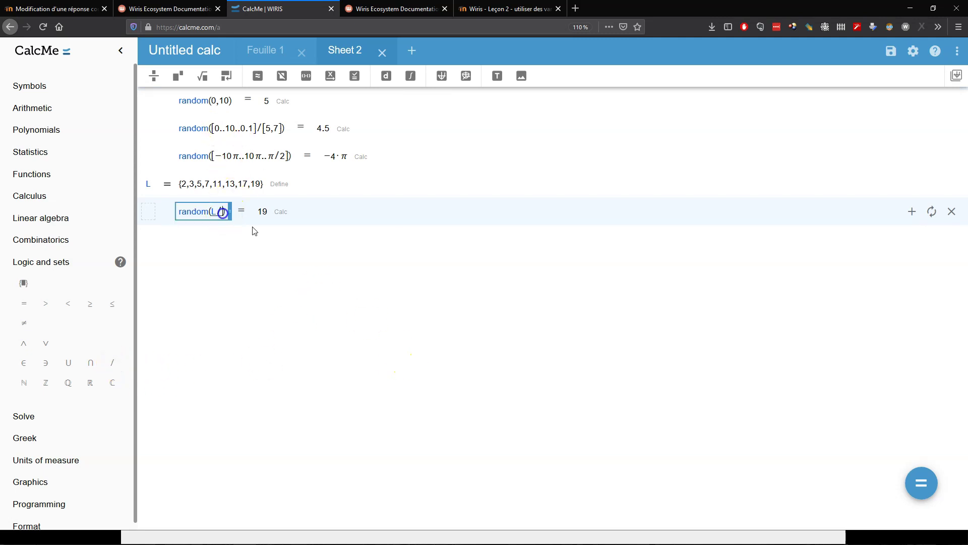
type("[11")
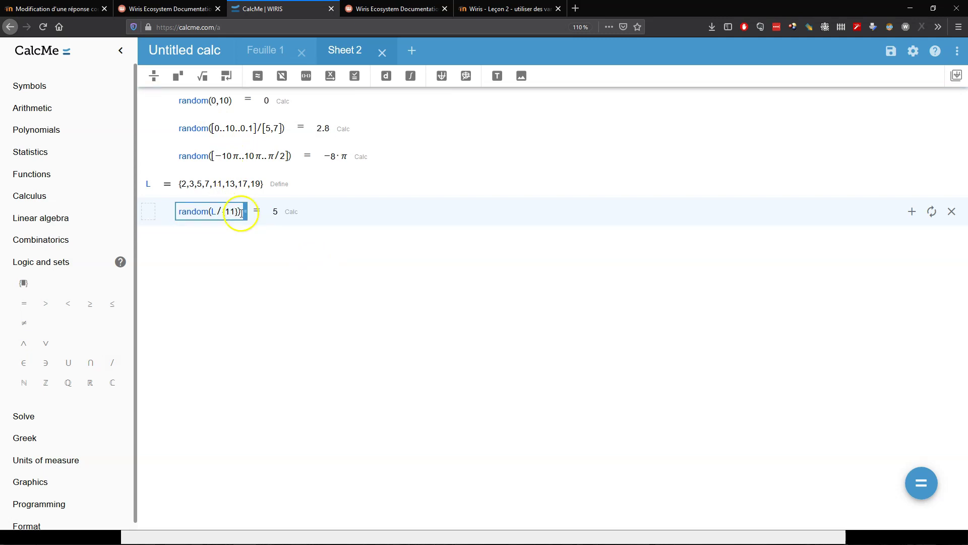
- Exclude 13 as well as 11 from the draw by extending the expression to random(L/{11,13}), and calculate it
left_click(242, 214)
key("Left")
type(",")
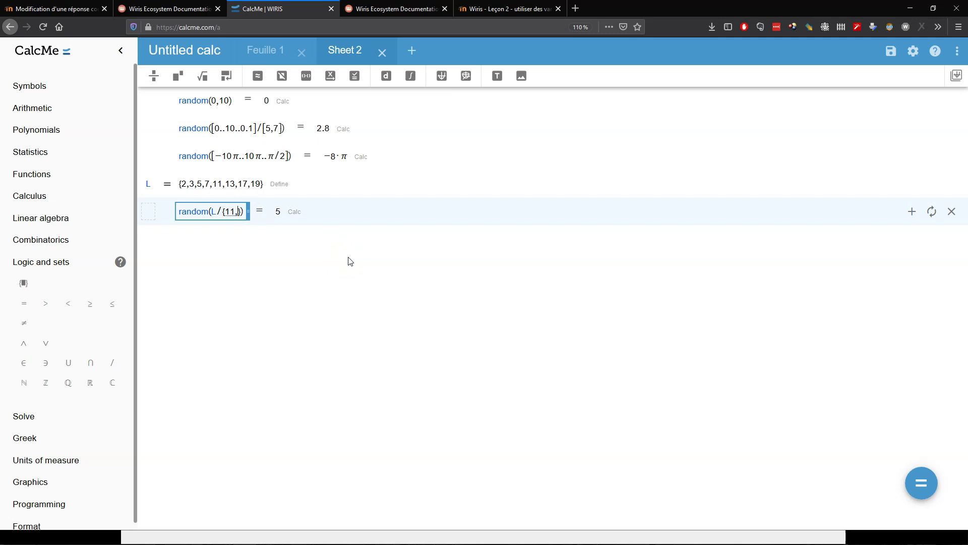
type("13")
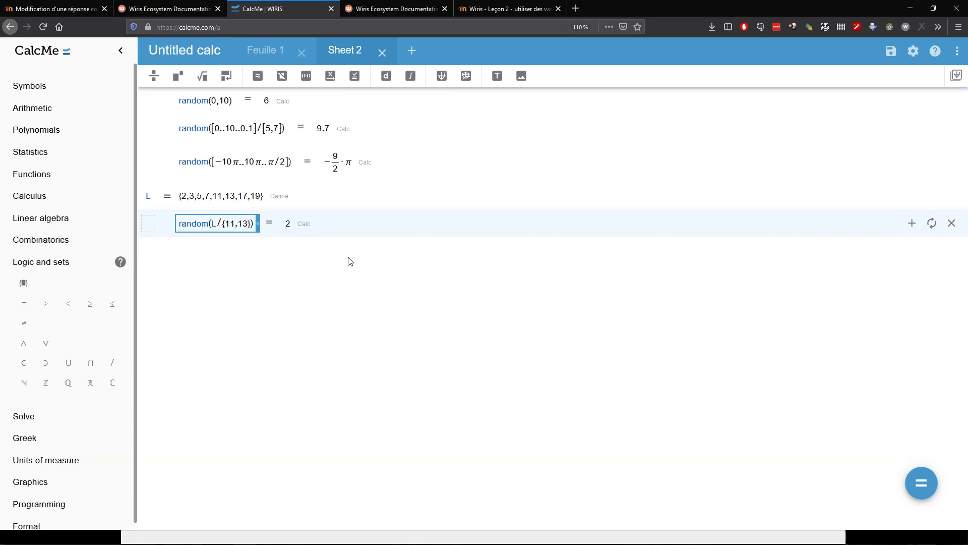
left_click(257, 161)
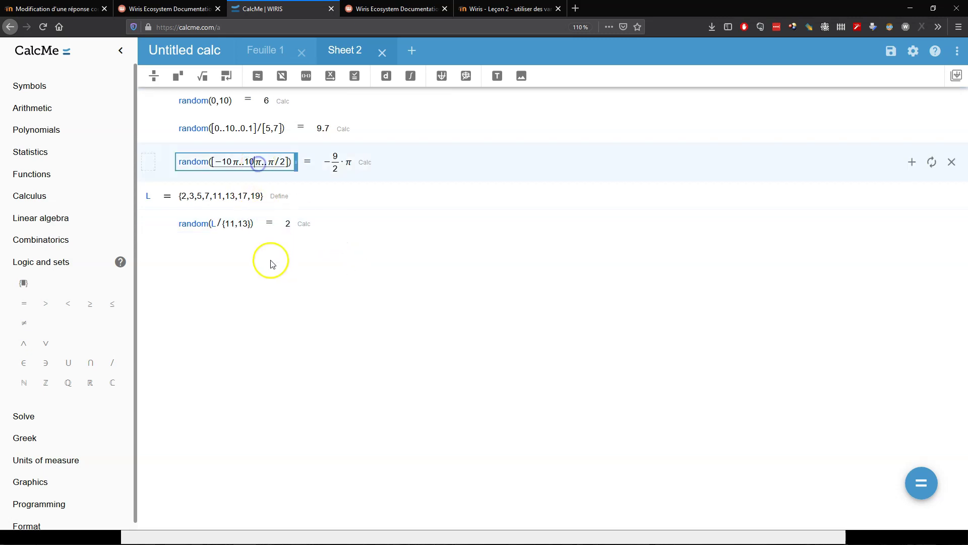
left_click(238, 228)
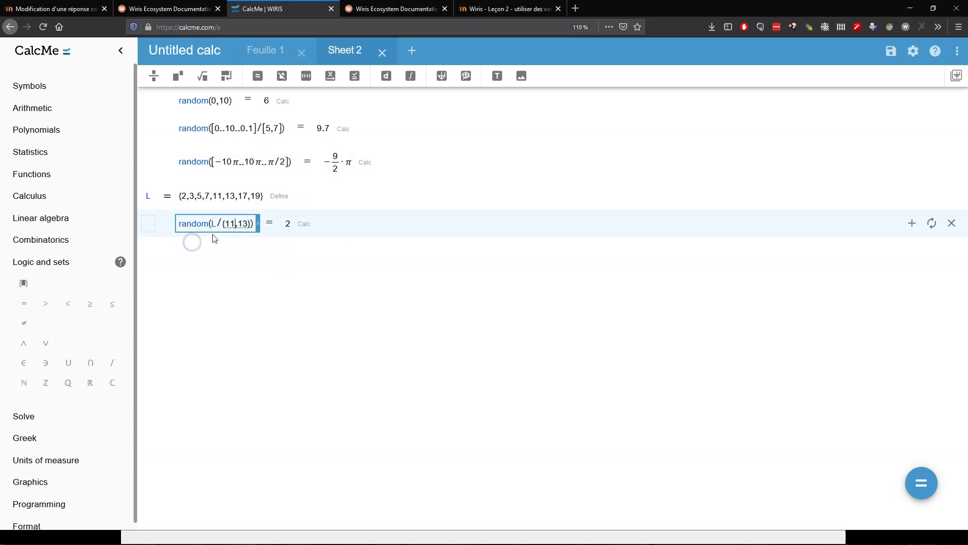
left_click_drag(222, 223, 251, 224)
- Define a variable L2 on a new line as the text list {"chat","chien","souris"}
left_click(146, 248)
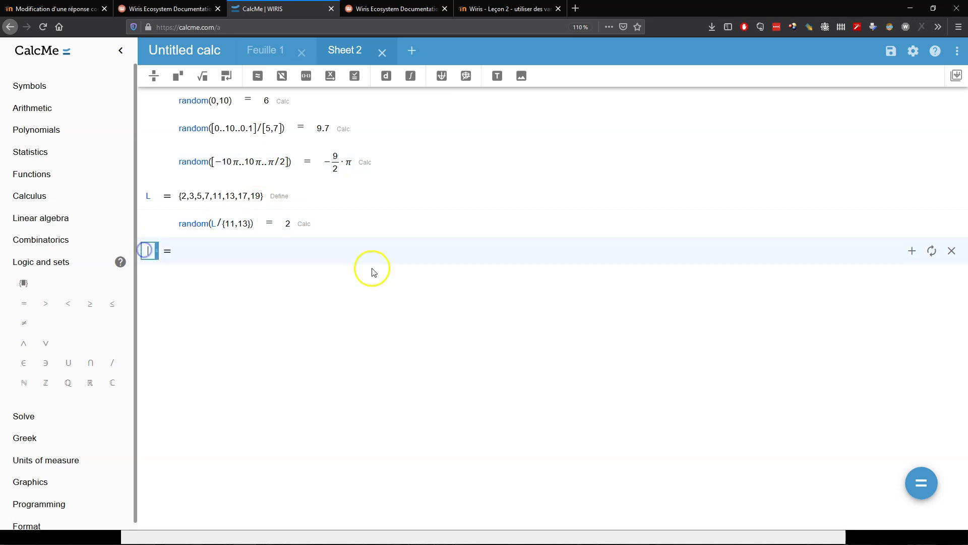
type("L2")
left_click(183, 253)
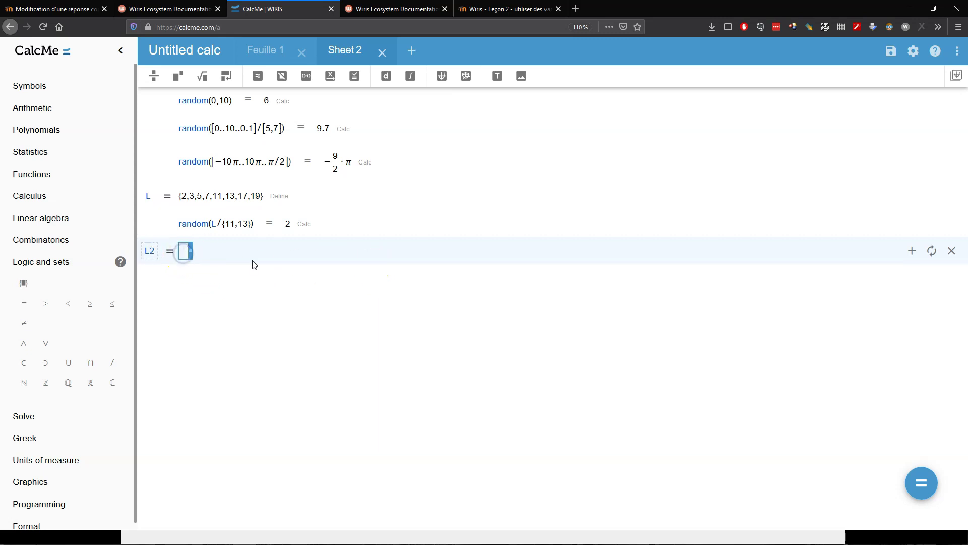
type("{\"chat\",")
left_click(251, 278)
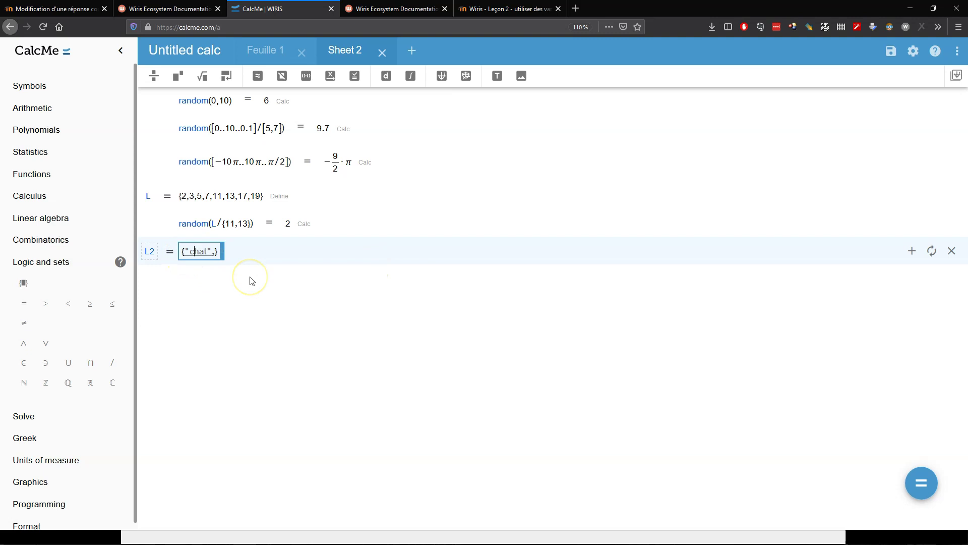
type("\"chien\",\"souris\"")
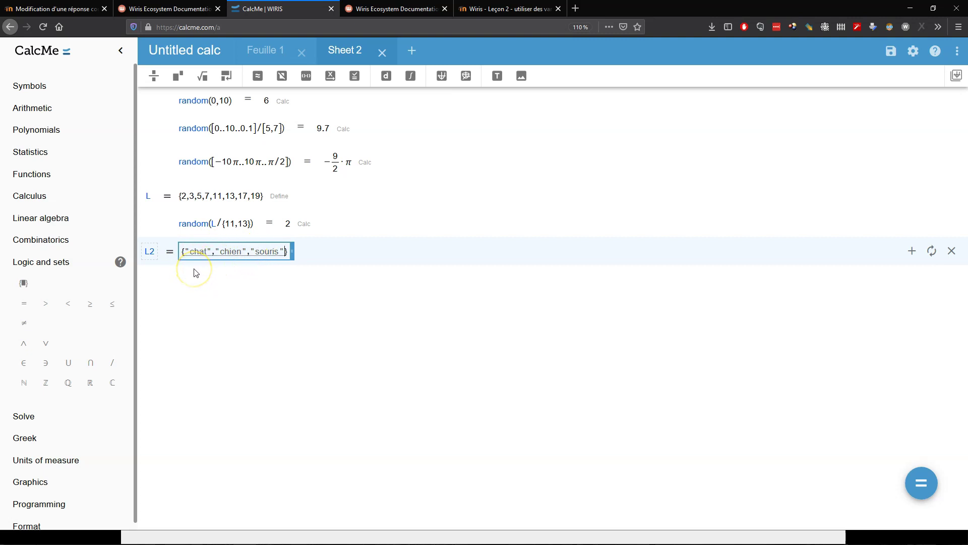
key("Return")
- Add the expression random(L2) below the definition of L2 and calculate it repeatedly to draw random words
left_click(180, 275)
type("random(")
key("BackSpace")
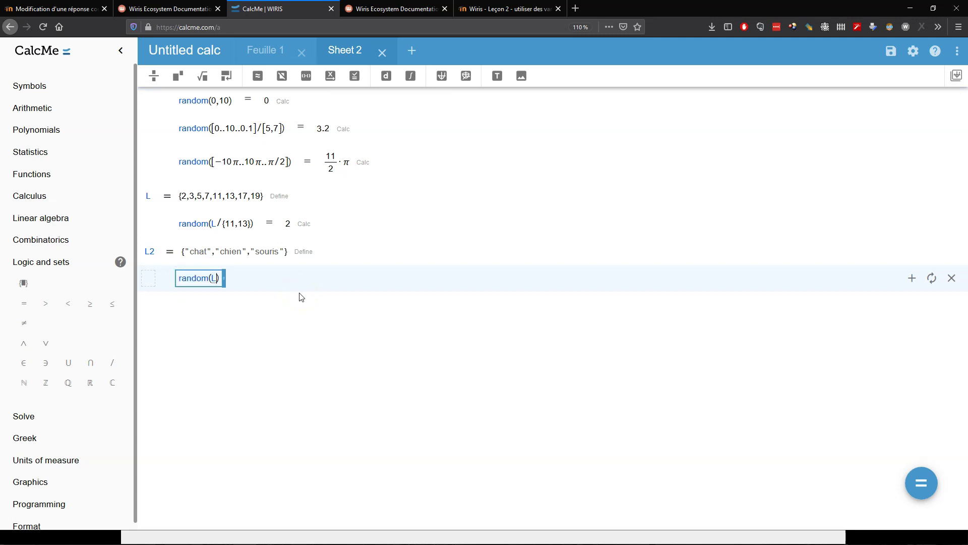
type("L2")
key("Return")
key("Return")
key("Return")
key("Return")
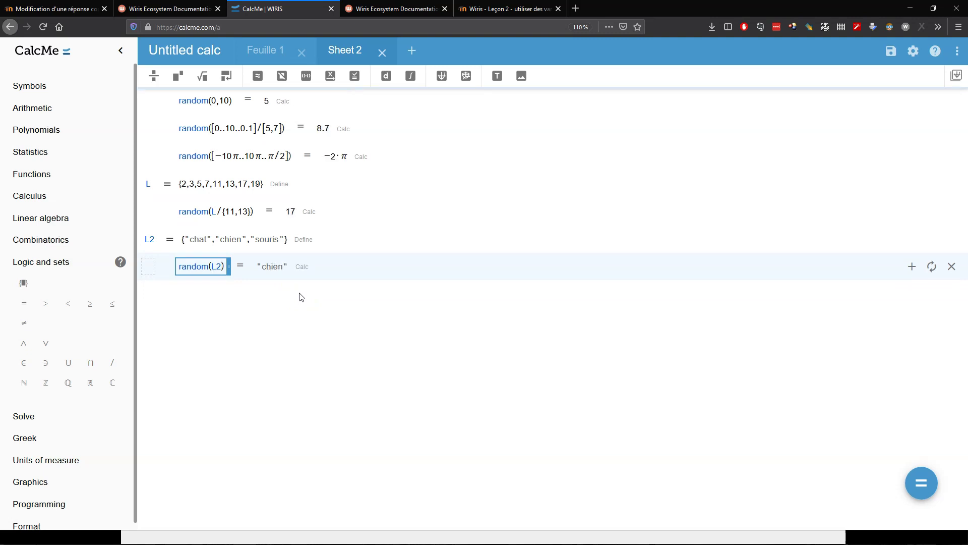
- Start a new empty expression line below random(L2)
left_click(207, 242)
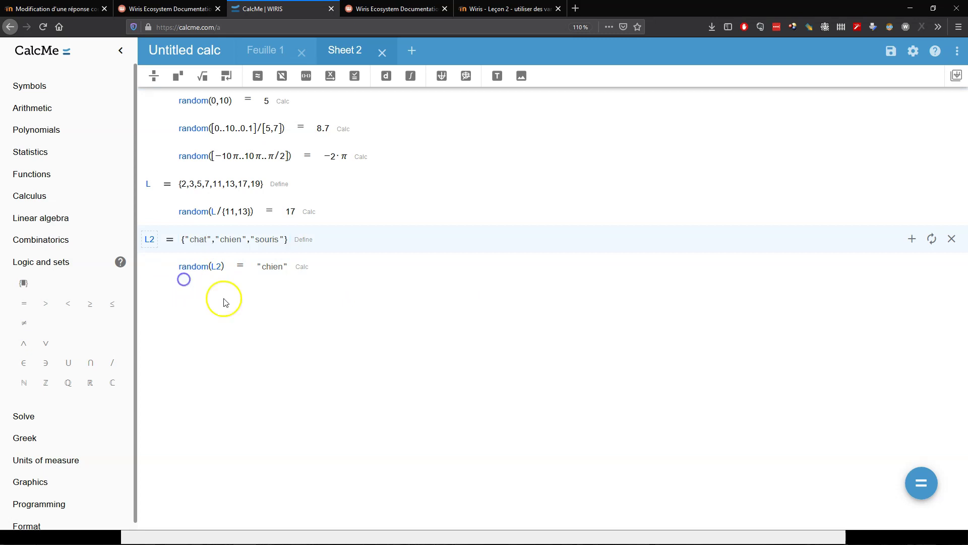
left_click(189, 292)
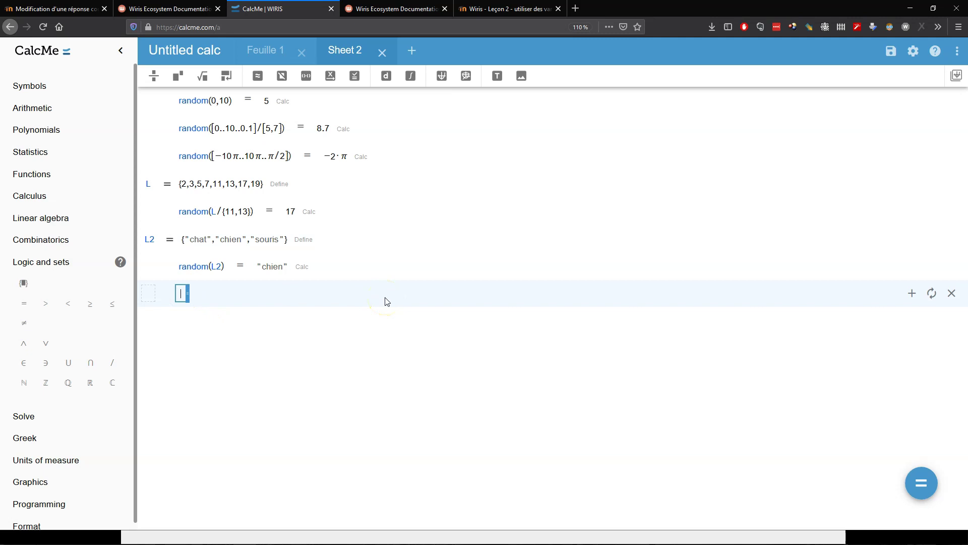
key("ctrl+z")
left_click(253, 326)
left_click(168, 282)
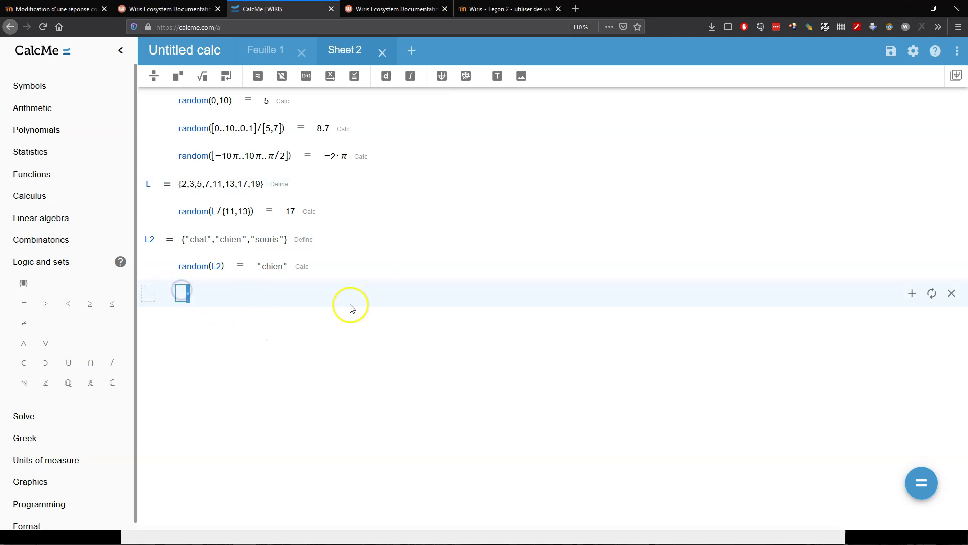